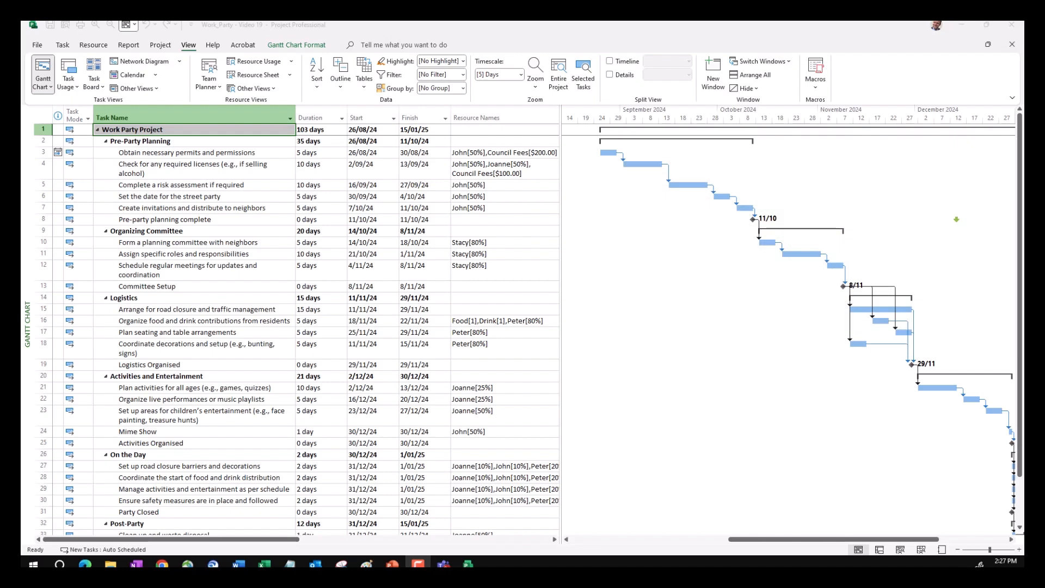
# Step: Switch the Work Party Project from the Gantt Chart to the built-in Tracking Gantt view
pyautogui.click(207, 242)
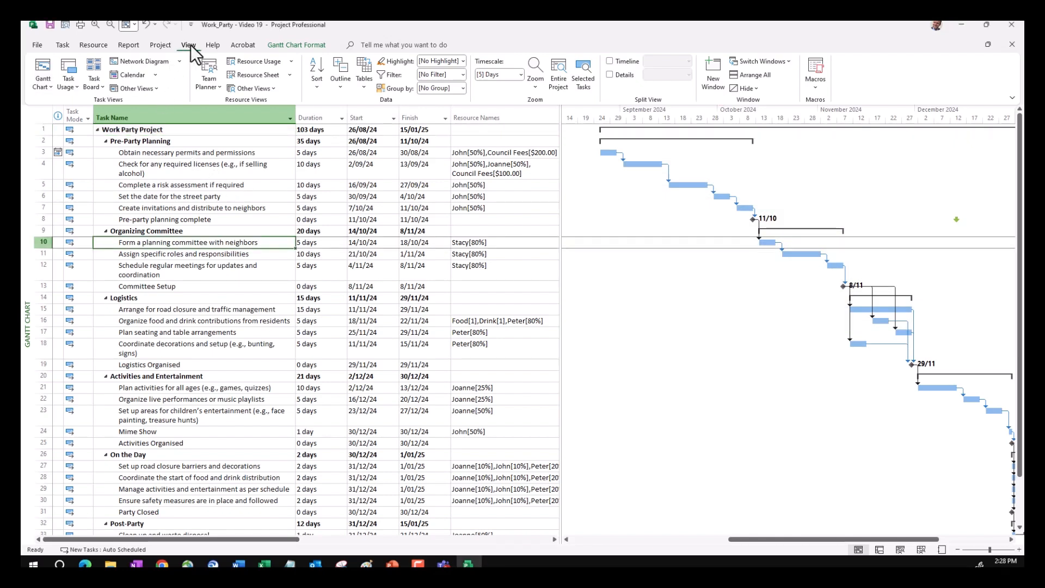
pyautogui.click(62, 46)
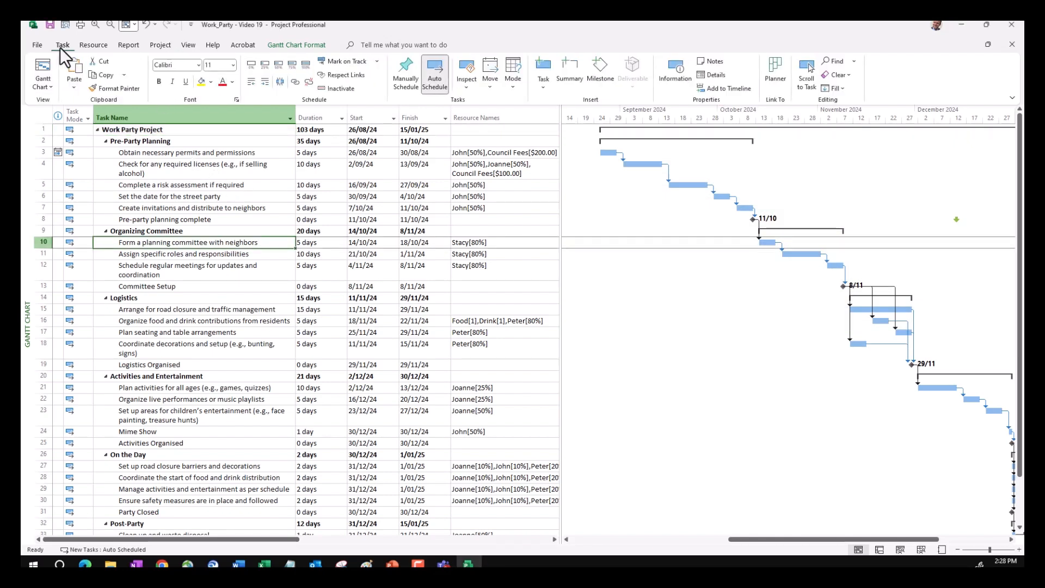
pyautogui.click(46, 87)
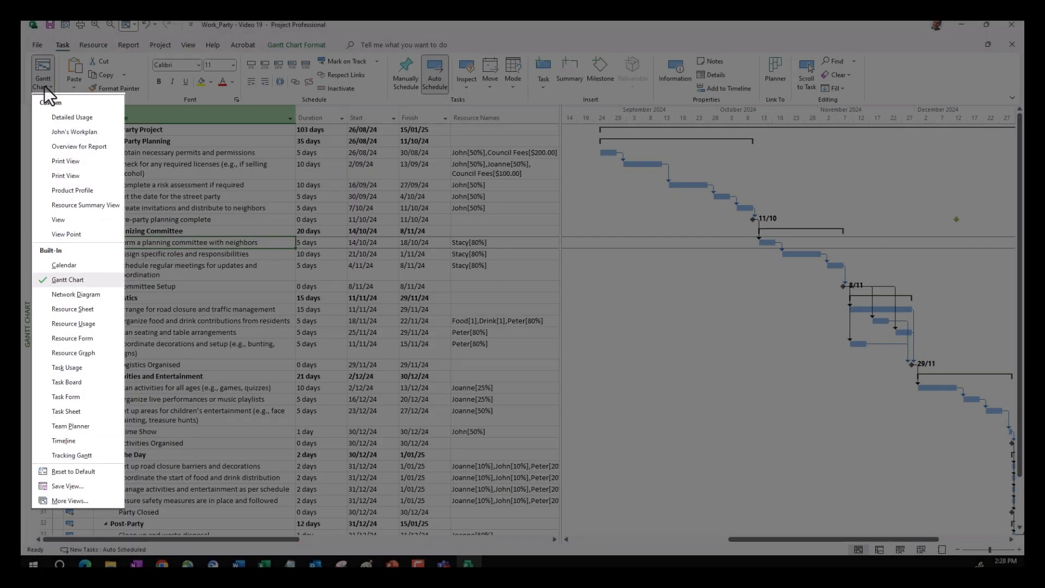
pyautogui.click(72, 455)
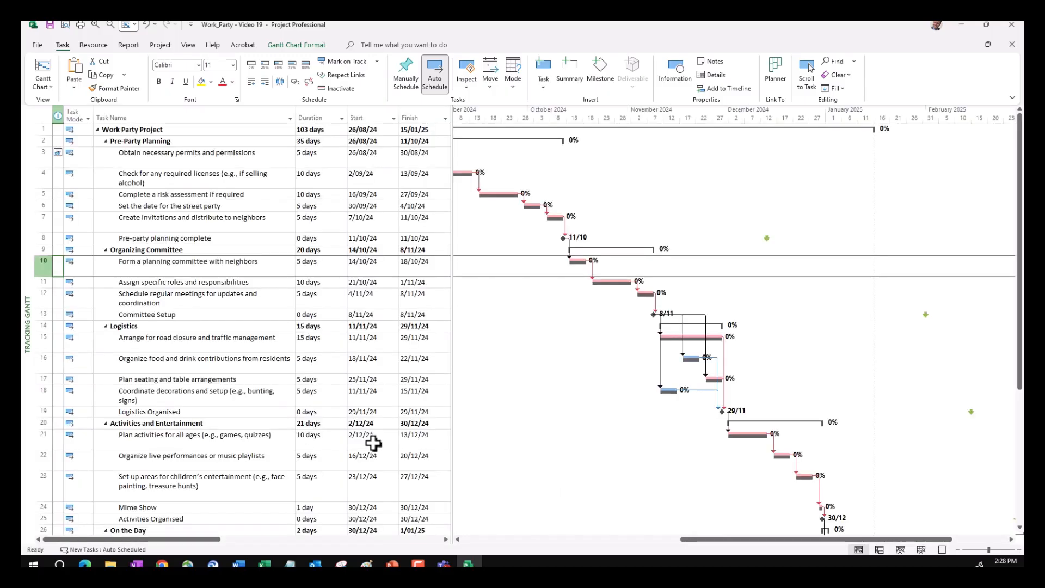
pyautogui.moveTo(762, 539); pyautogui.dragTo(710, 538)
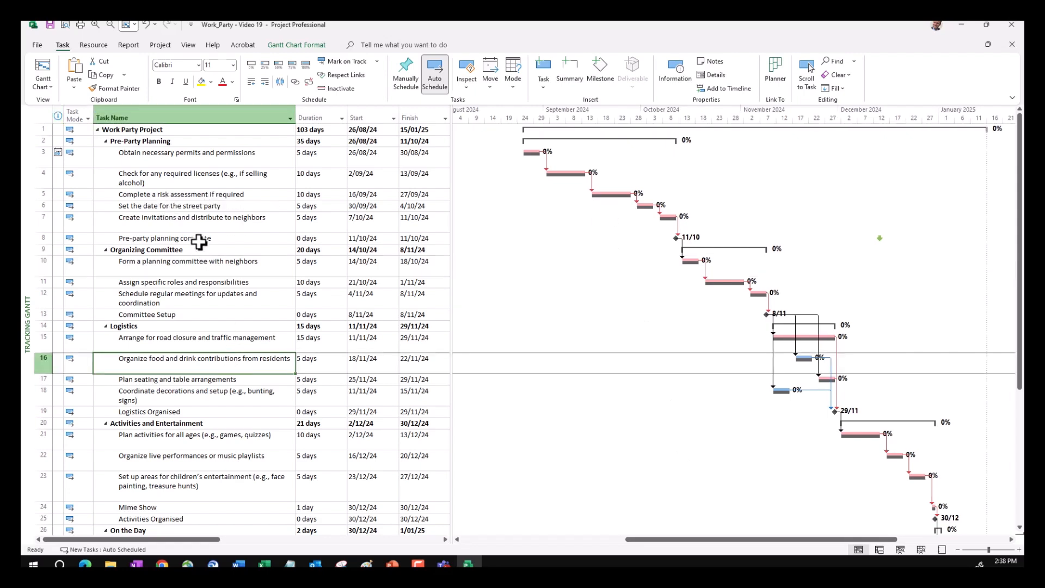
# Step: Set the duration of the "Create invitations and distribute to neighbors" task to 10 days
pyautogui.click(194, 226)
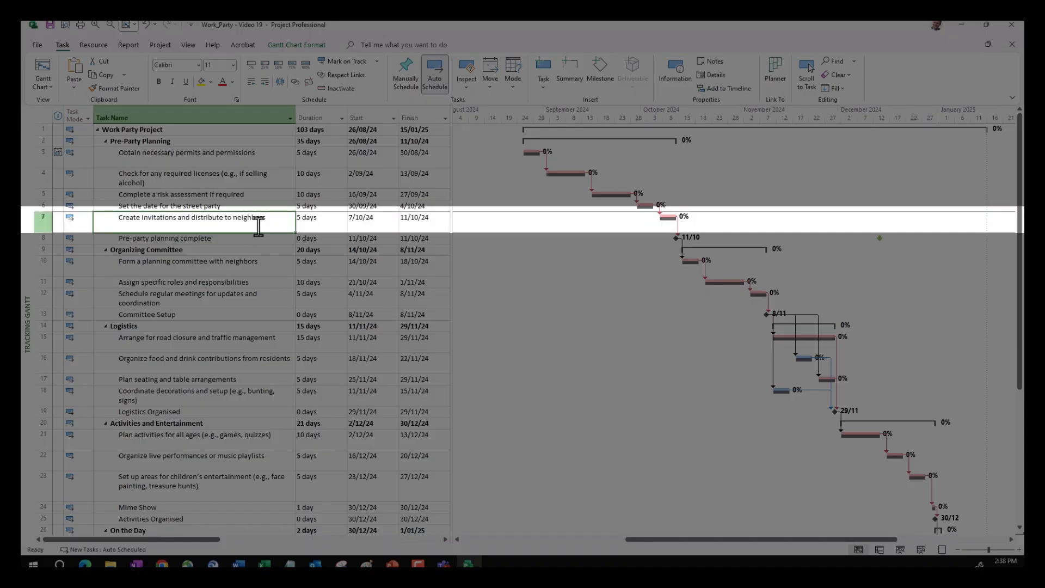
pyautogui.click(328, 228)
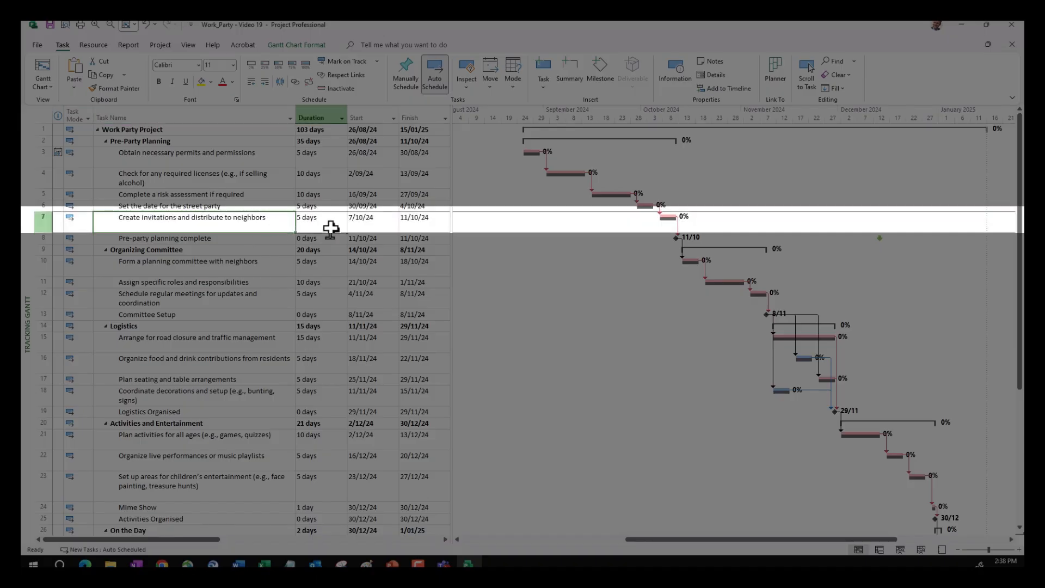
pyautogui.click(343, 217)
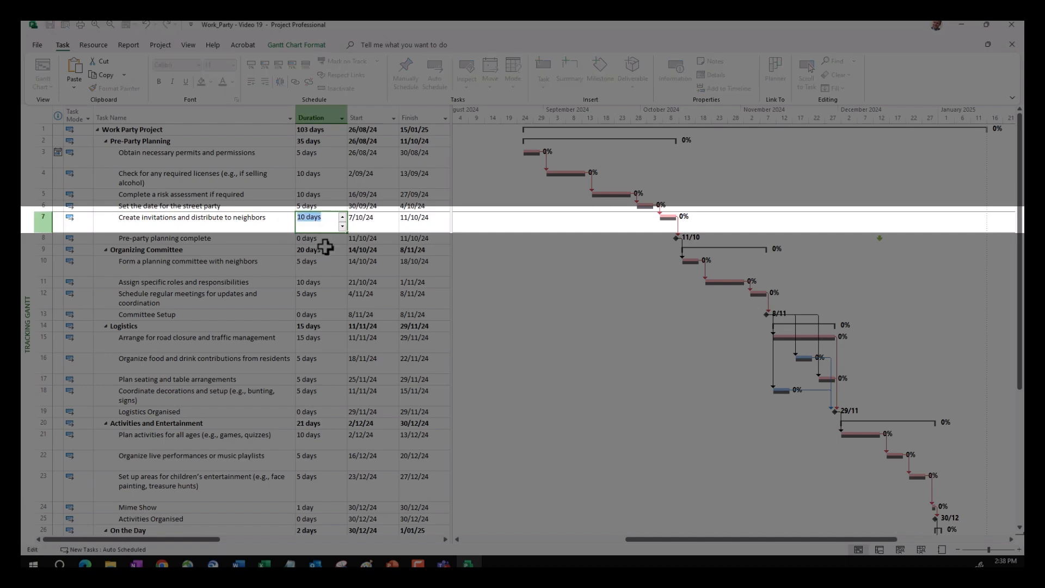
pyautogui.press('Return')
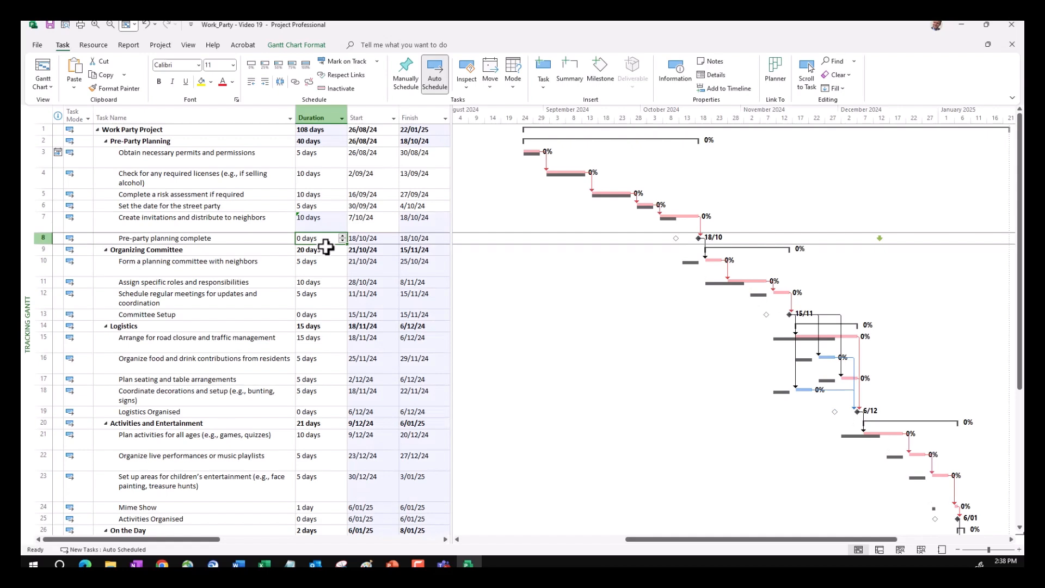
# Step: Extend the "Create invitations and distribute to neighbors" task to a duration of 50 days and compare the schedule bars with the baseline
pyautogui.click(150, 223)
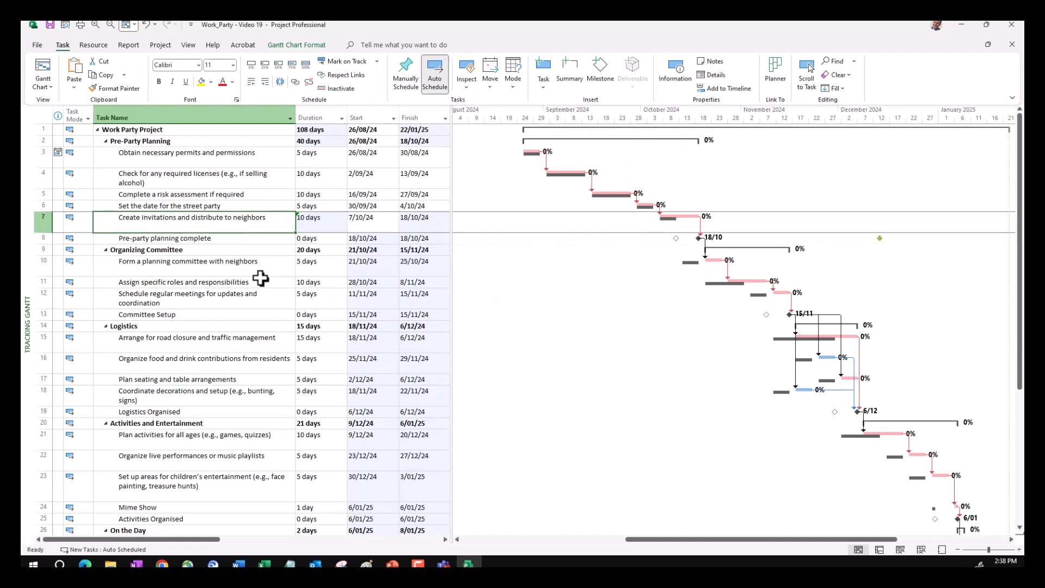
pyautogui.click(307, 223)
pyautogui.write('50')
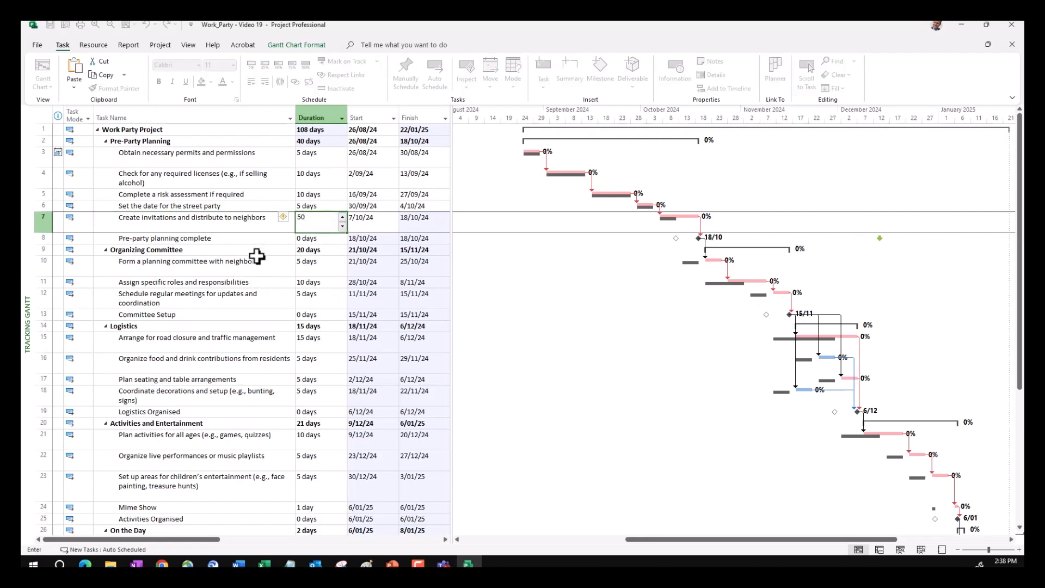
pyautogui.moveTo(256, 252); pyautogui.dragTo(256, 264)
pyautogui.moveTo(779, 535); pyautogui.dragTo(874, 537)
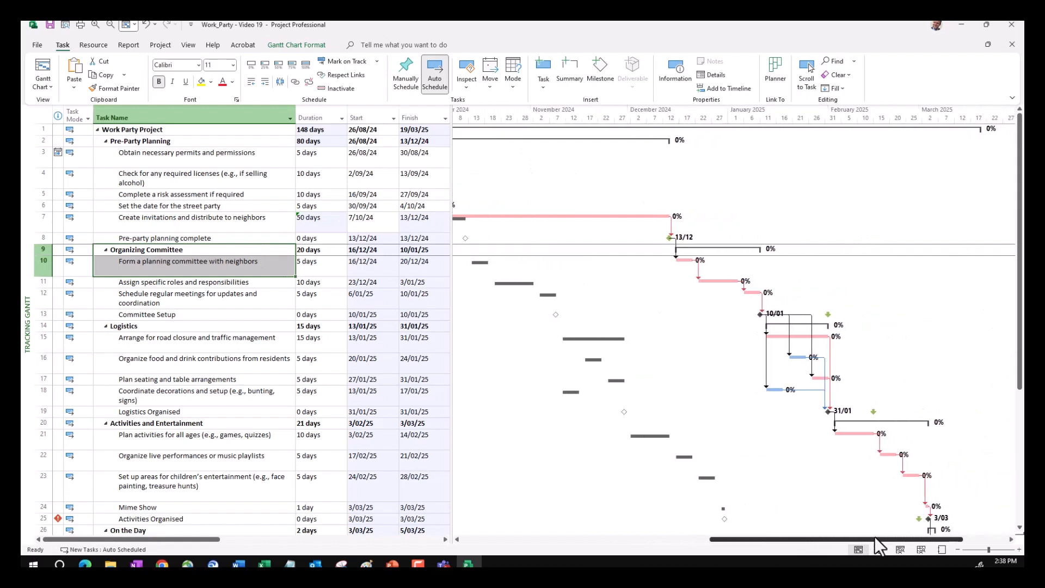
pyautogui.click(281, 281)
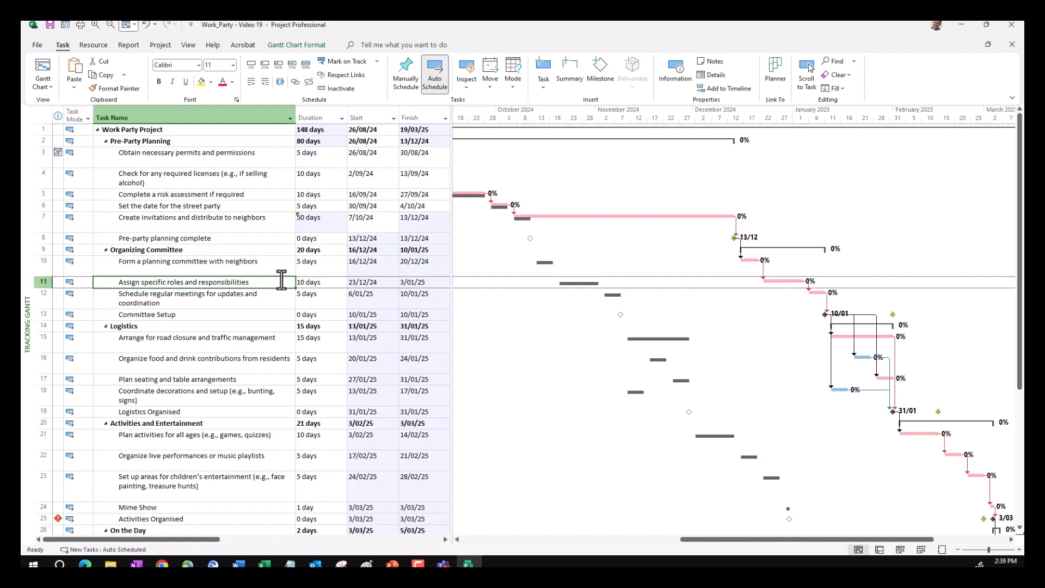
# Step: Show slippage lines on the Tracking Gantt against the Baseline last saved on 3/09/24
pyautogui.click(299, 45)
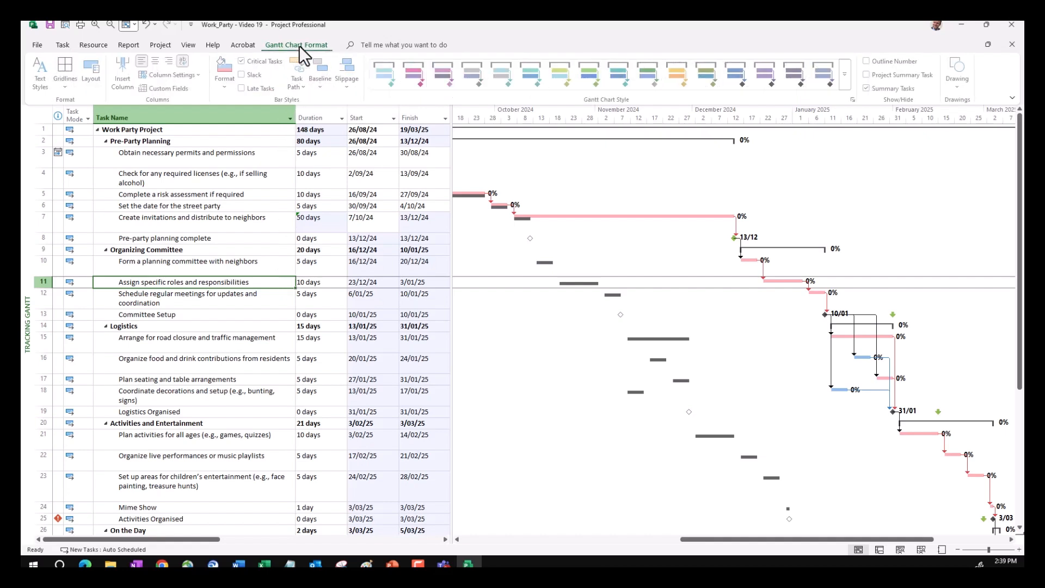
pyautogui.click(349, 88)
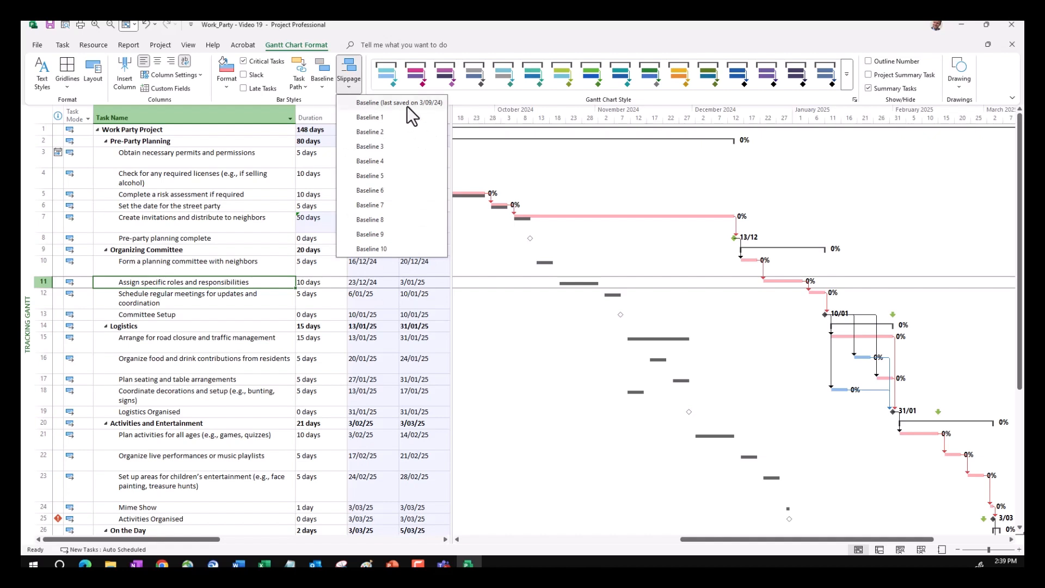
pyautogui.click(373, 104)
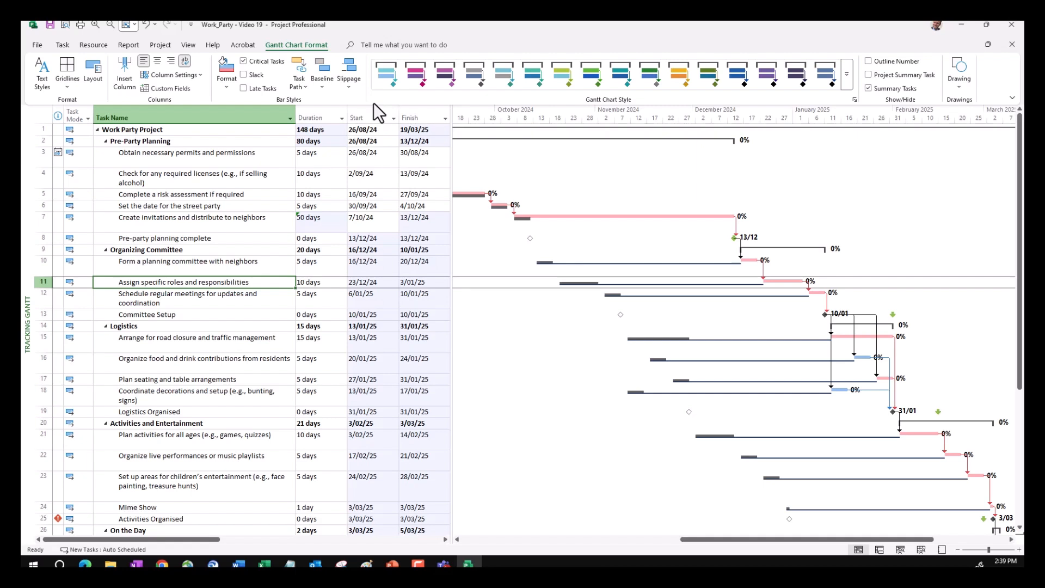
# Step: Return the duration of the "Create invitations and distribute to neighbors" task to 10 days
pyautogui.click(318, 222)
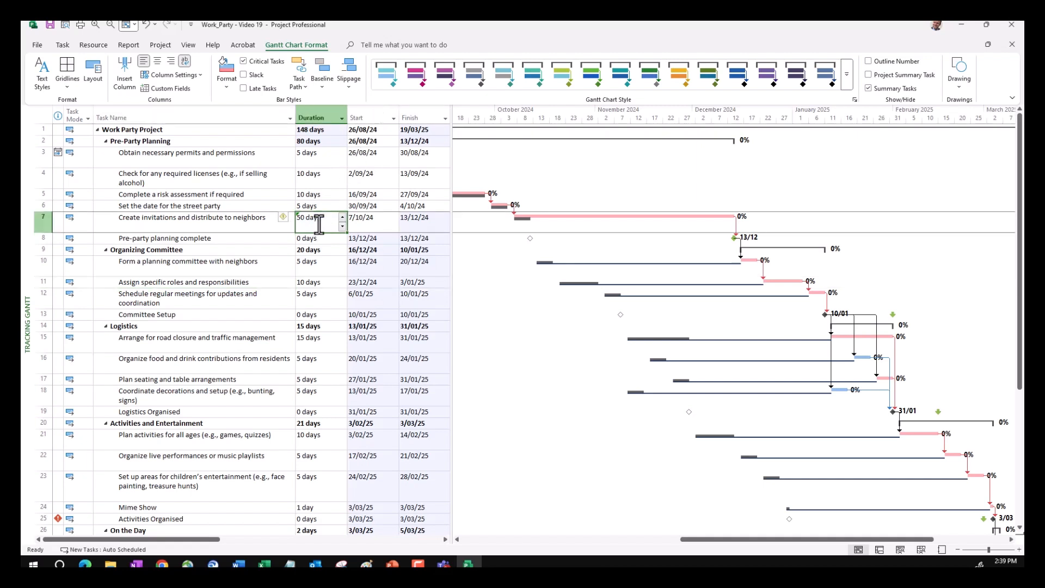
pyautogui.write('10')
pyautogui.click(258, 296)
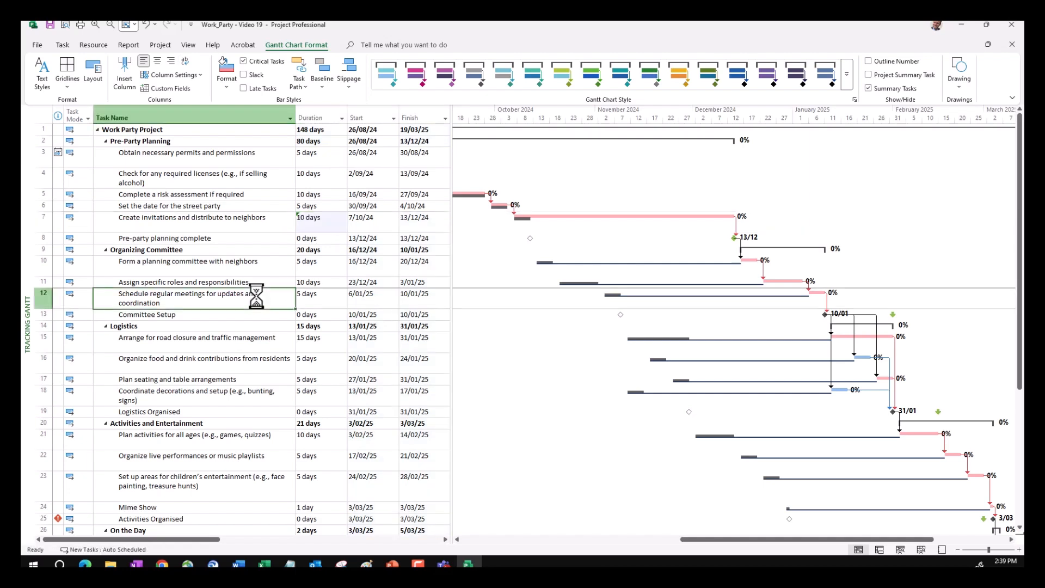
# Step: Remove the Baseline slippage lines from the Tracking Gantt and look through the remaining task and baseline bars
pyautogui.click(351, 90)
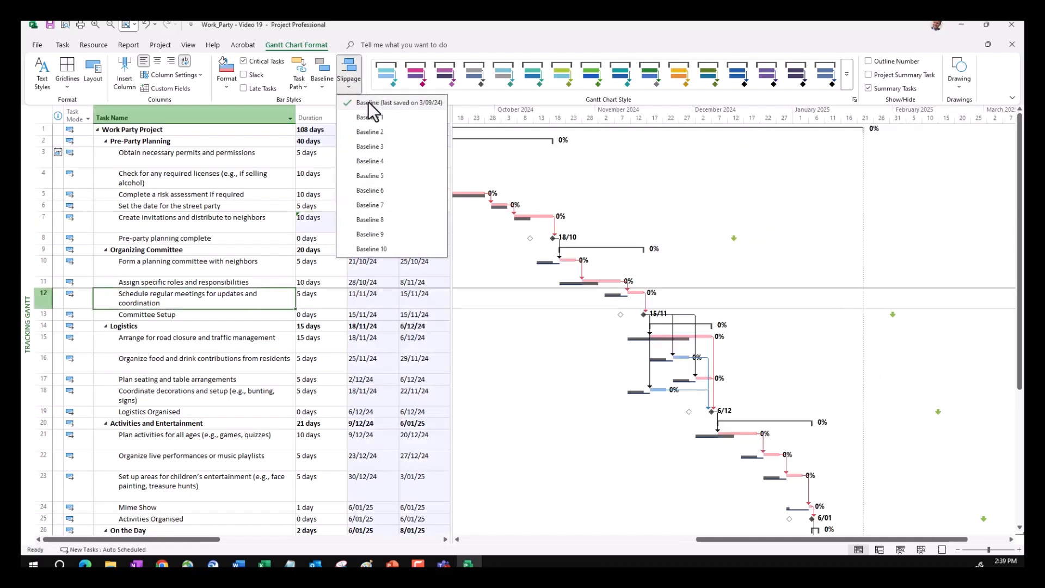
pyautogui.click(369, 104)
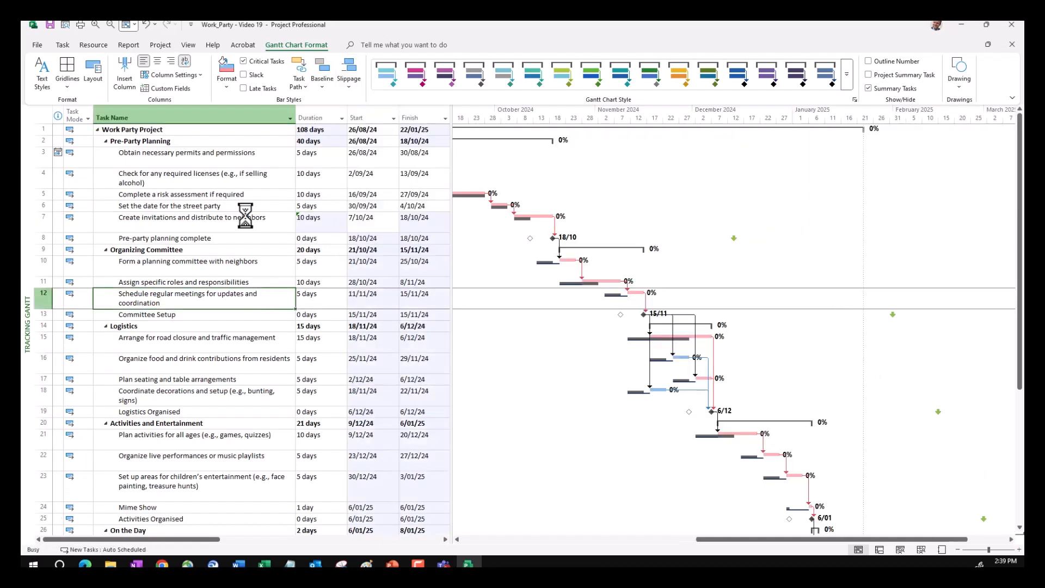
pyautogui.click(196, 369)
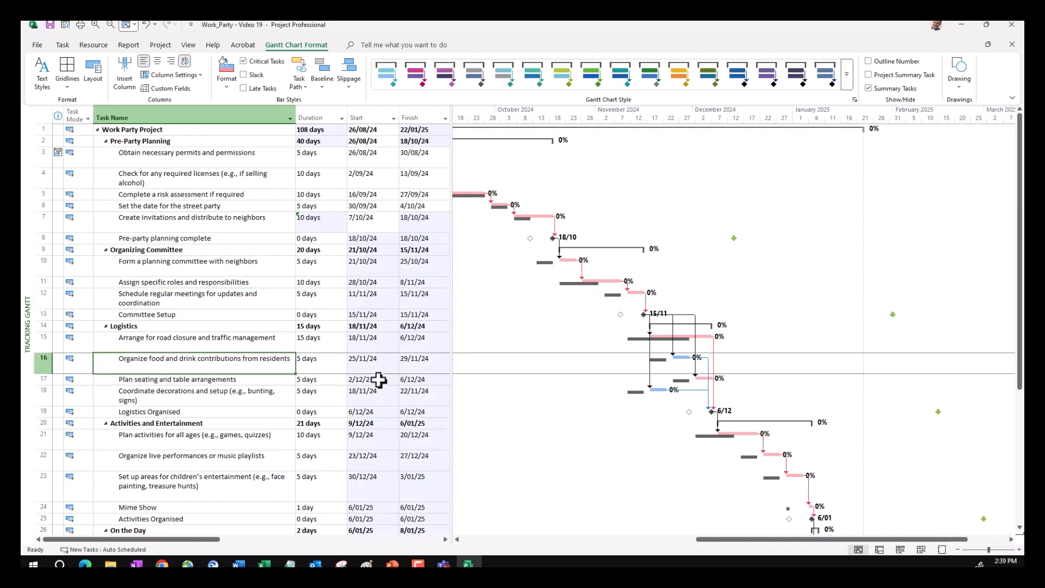
pyautogui.moveTo(450, 388); pyautogui.dragTo(453, 387)
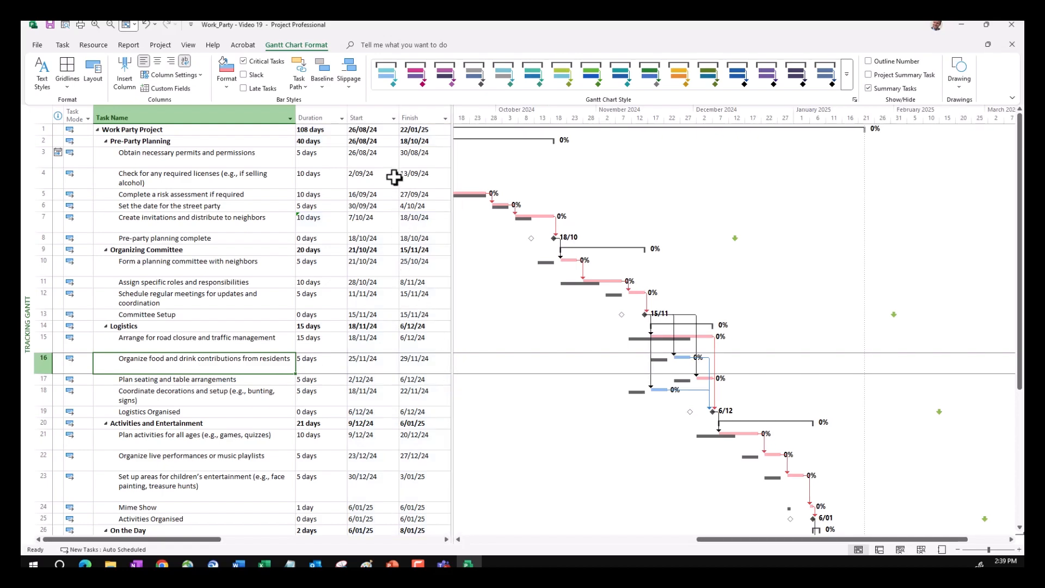
pyautogui.scroll(-5, 319, 187)
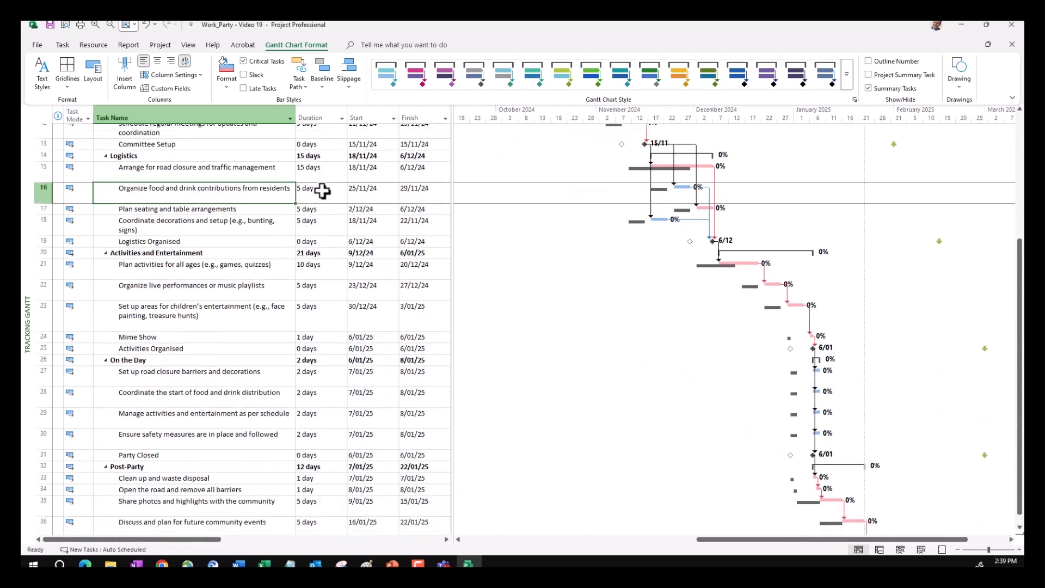
pyautogui.scroll(5, 308, 491)
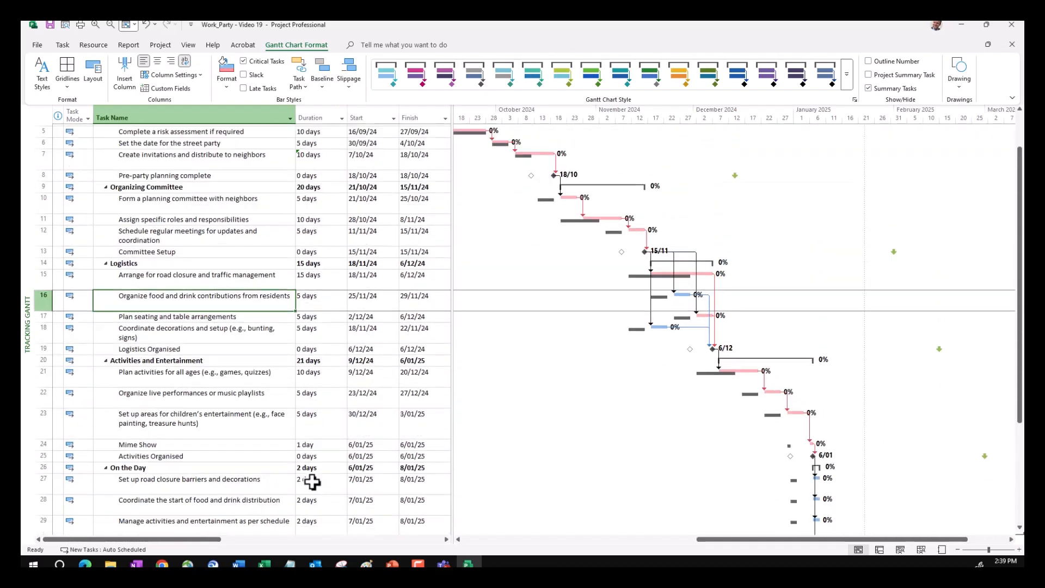
# Step: Apply the Variance table to the Tracking Gantt and widen the table area to show the Start and Finish Variance columns
pyautogui.click(190, 47)
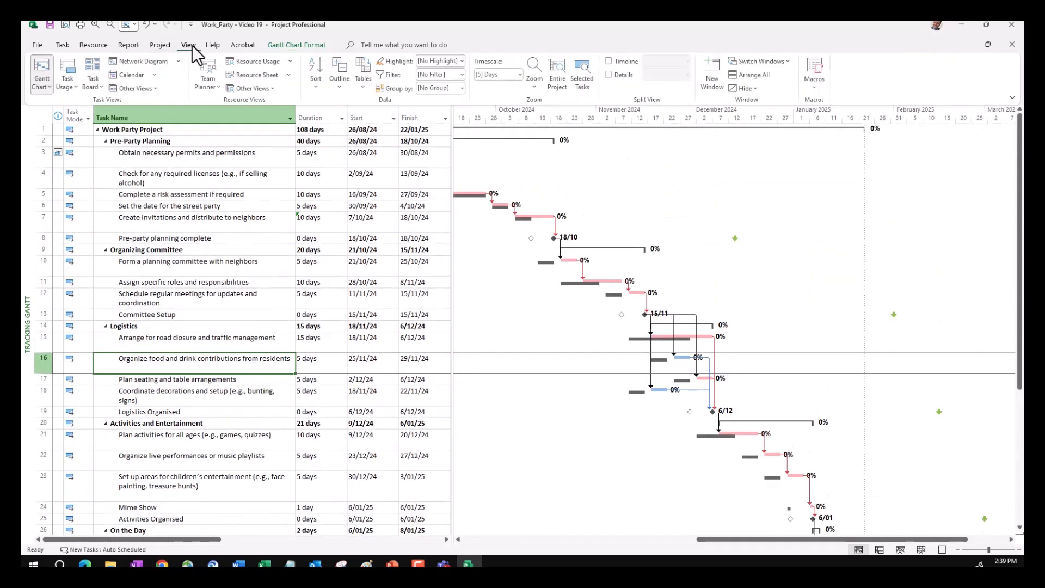
pyautogui.click(364, 87)
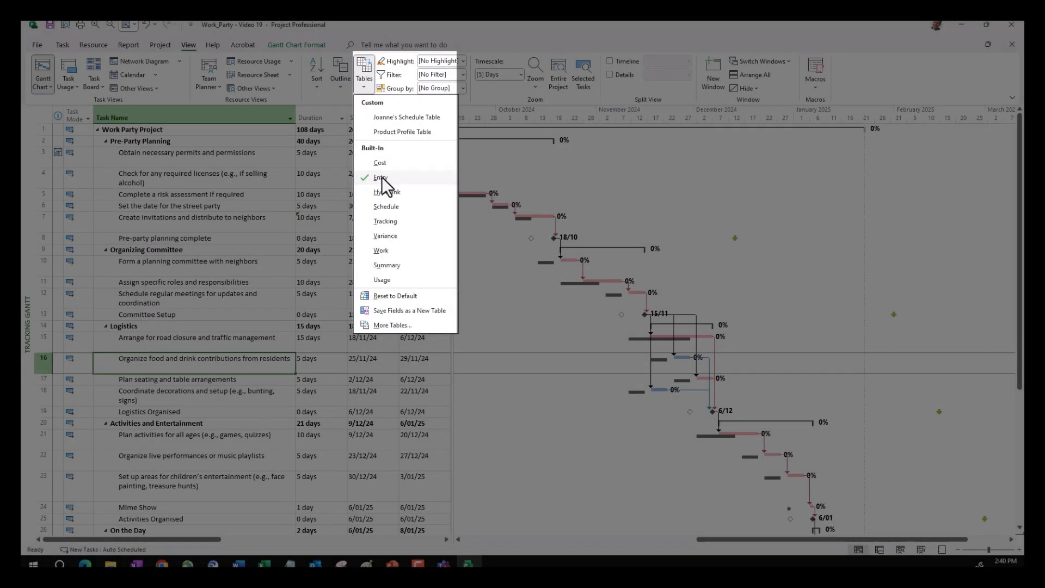
pyautogui.click(390, 237)
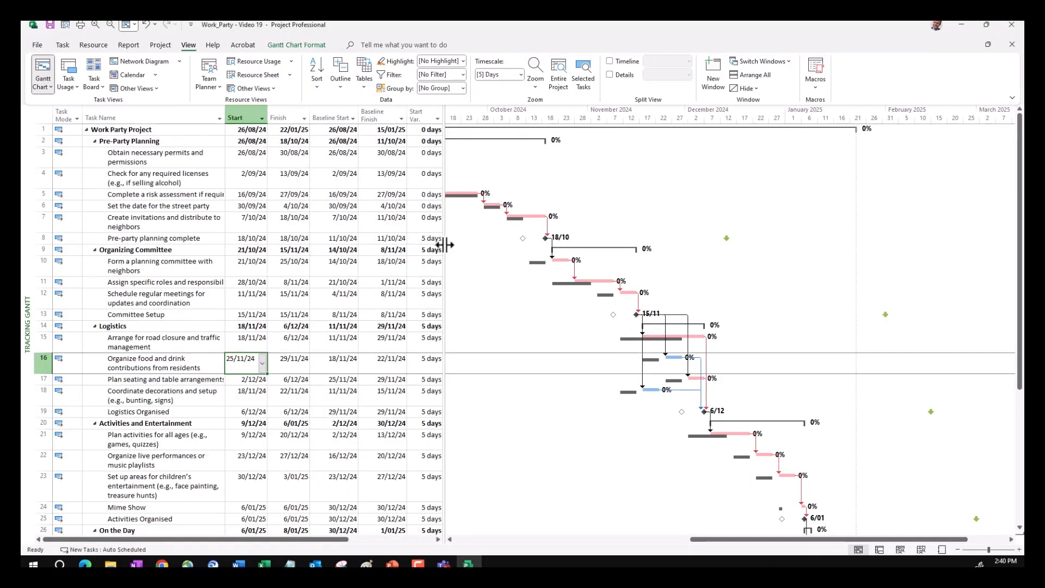
pyautogui.moveTo(445, 245); pyautogui.dragTo(586, 249)
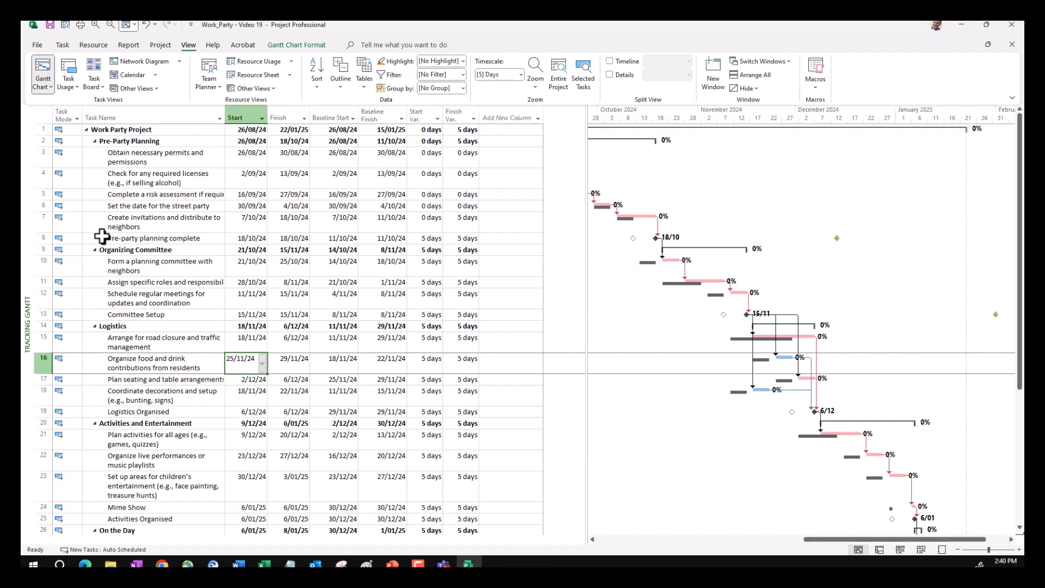
# Step: Examine the start and finish variances from the "Create invitations and distribute to neighbors" task through the end of the project
pyautogui.click(40, 225)
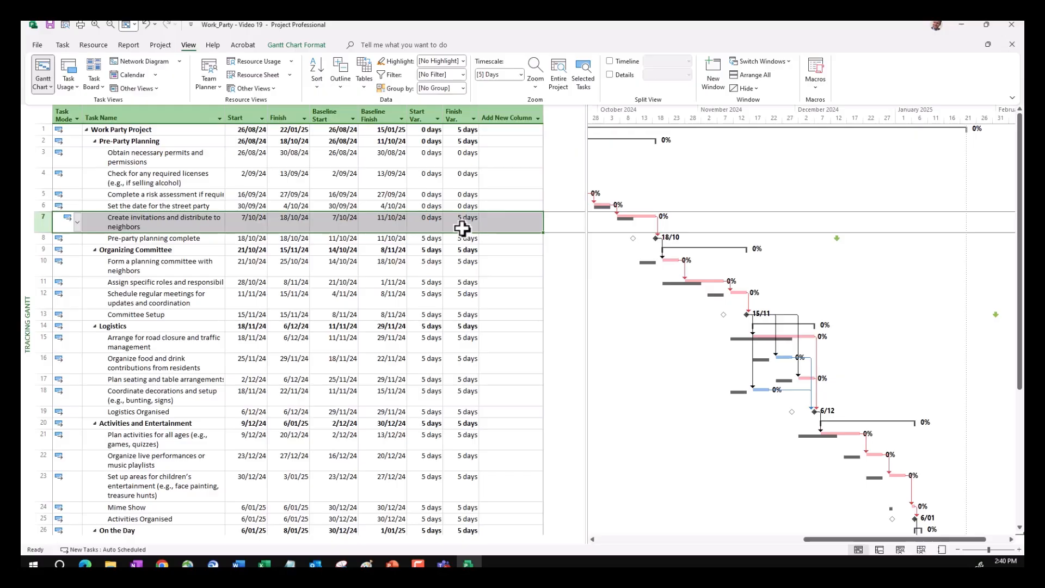
pyautogui.click(460, 237)
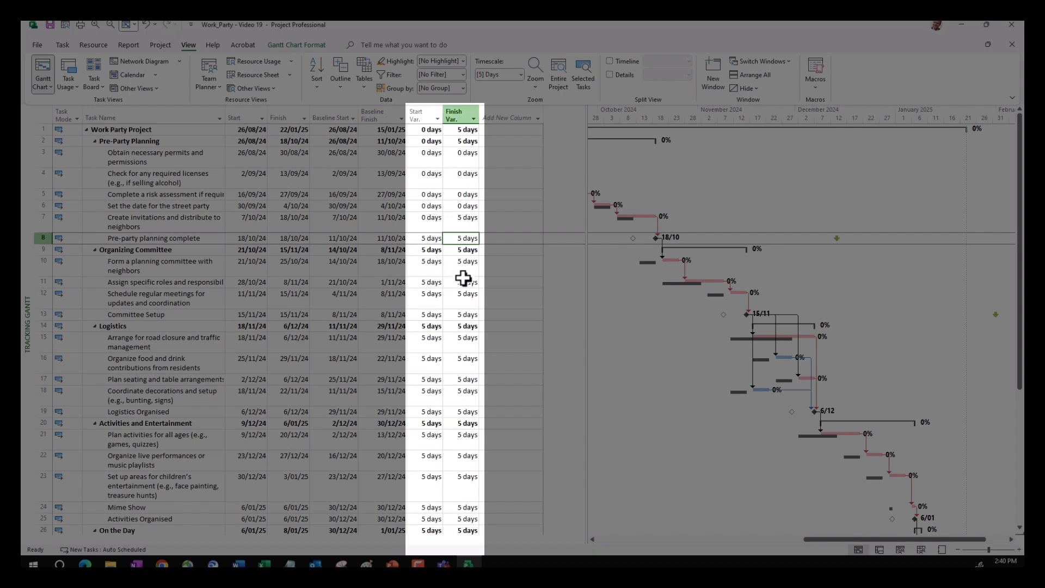
pyautogui.click(463, 281)
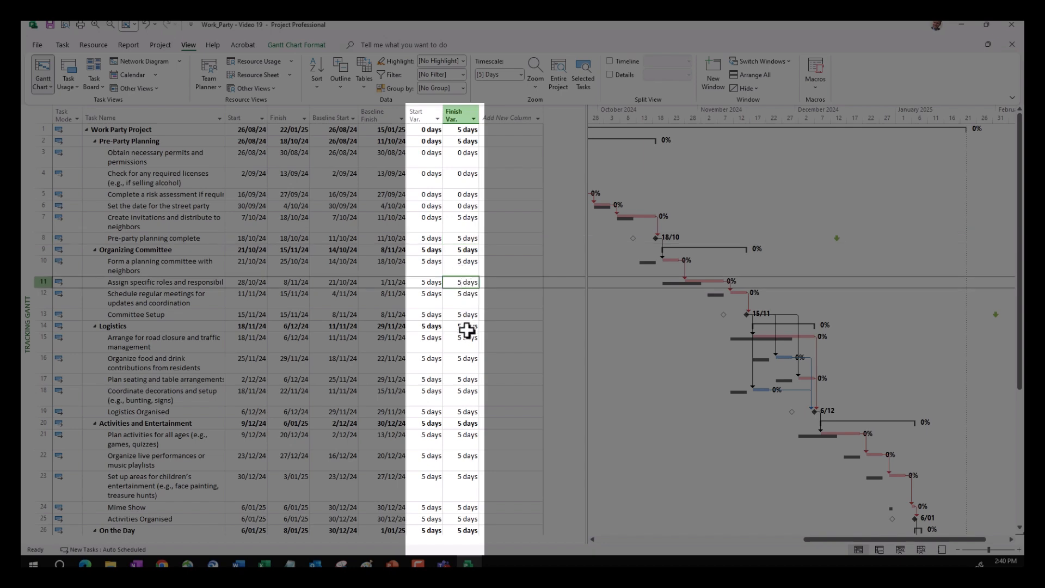
pyautogui.scroll(-5, 464, 329)
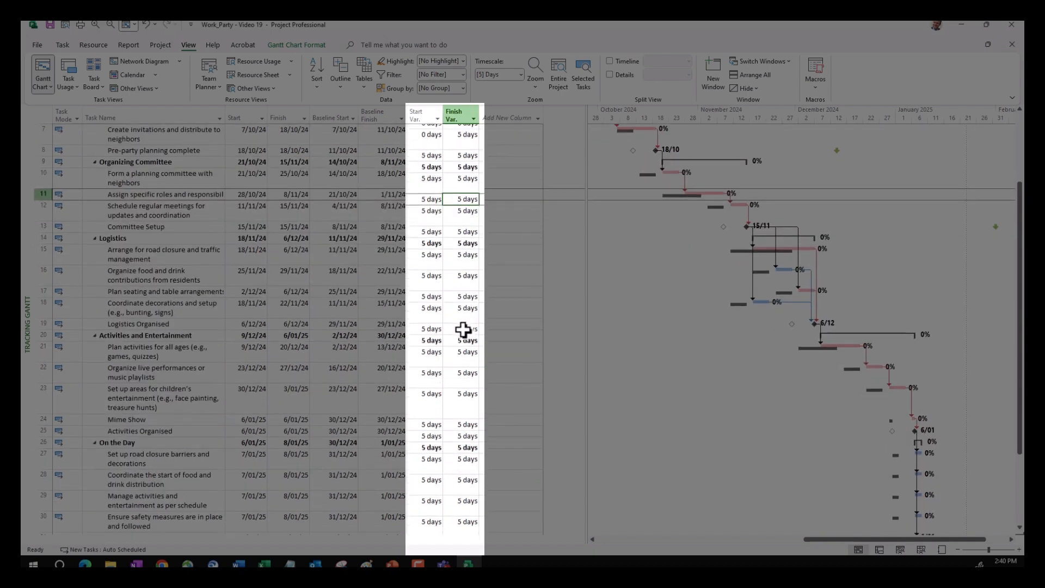
pyautogui.scroll(-2, 463, 329)
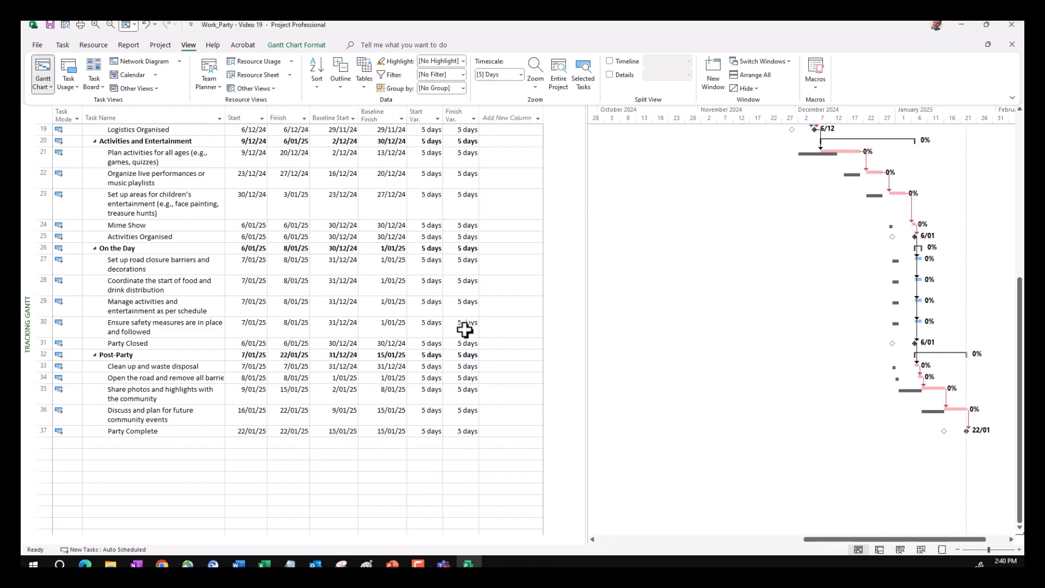
pyautogui.scroll(7, 465, 329)
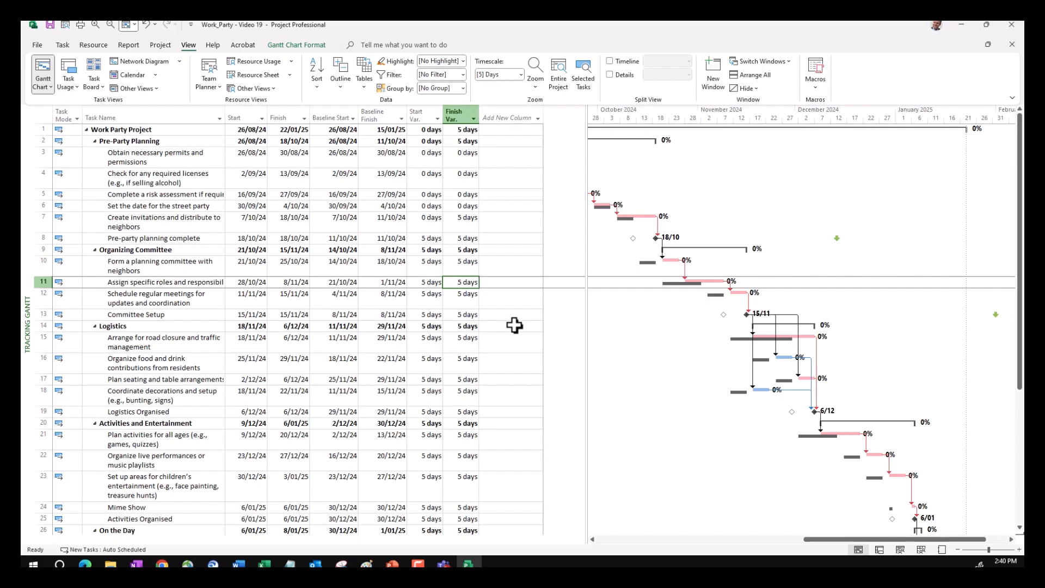
# Step: Apply the Cost table to the Tracking Gantt and examine the cost variance of the "Create invitations and distribute to neighbors" task
pyautogui.click(364, 87)
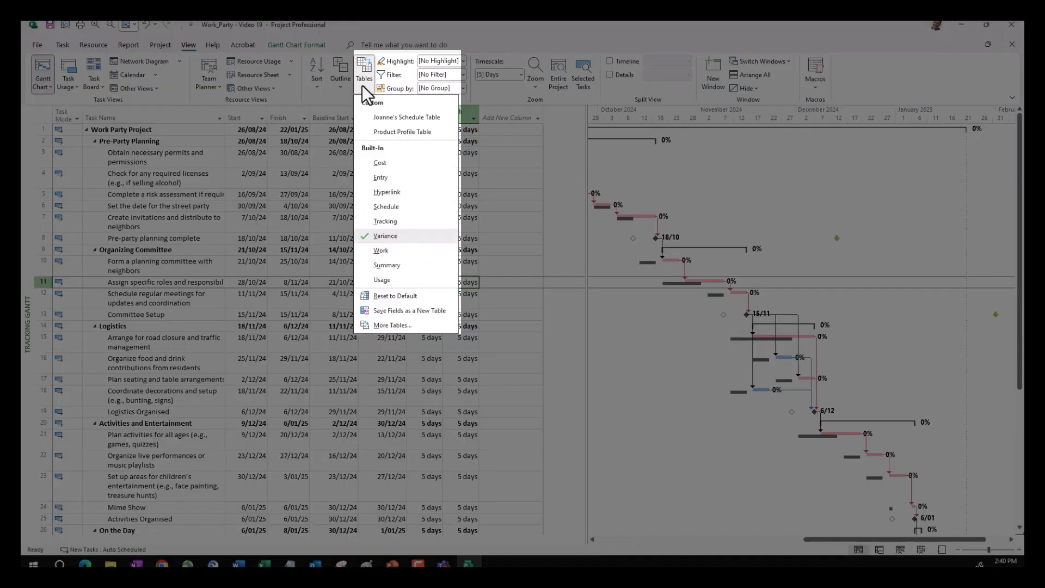
pyautogui.click(381, 163)
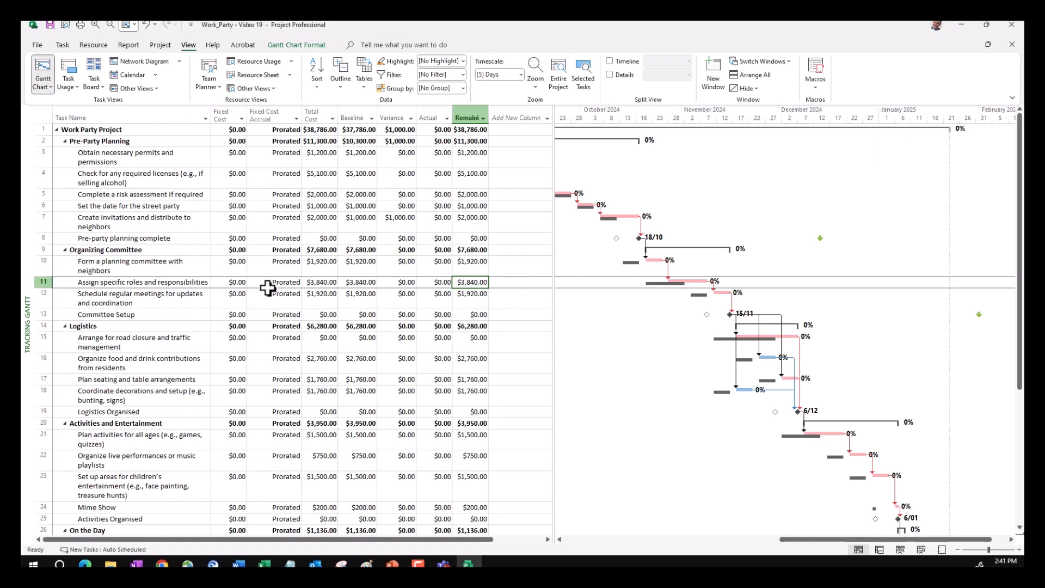
pyautogui.click(43, 222)
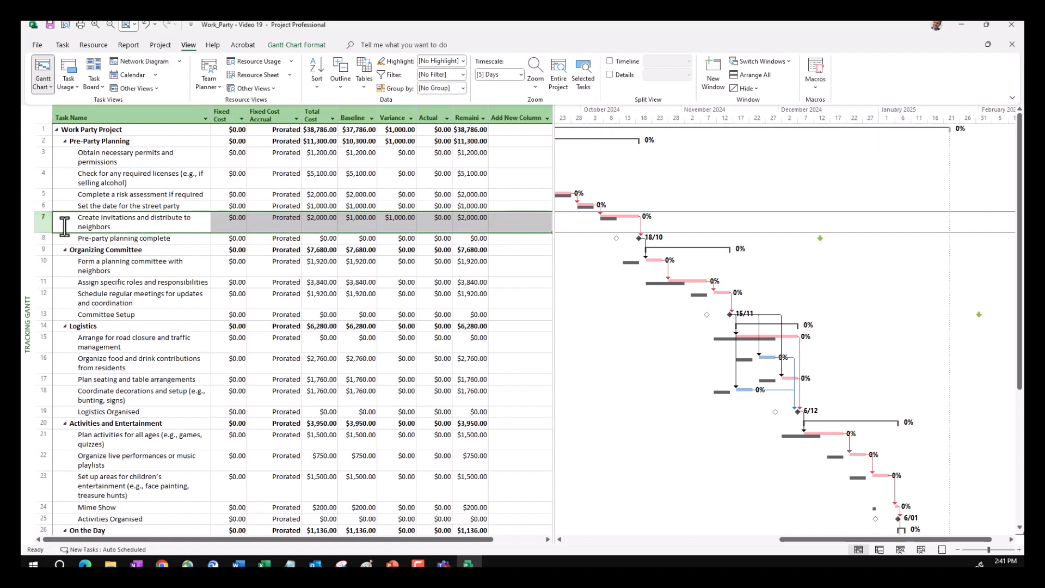
pyautogui.click(399, 223)
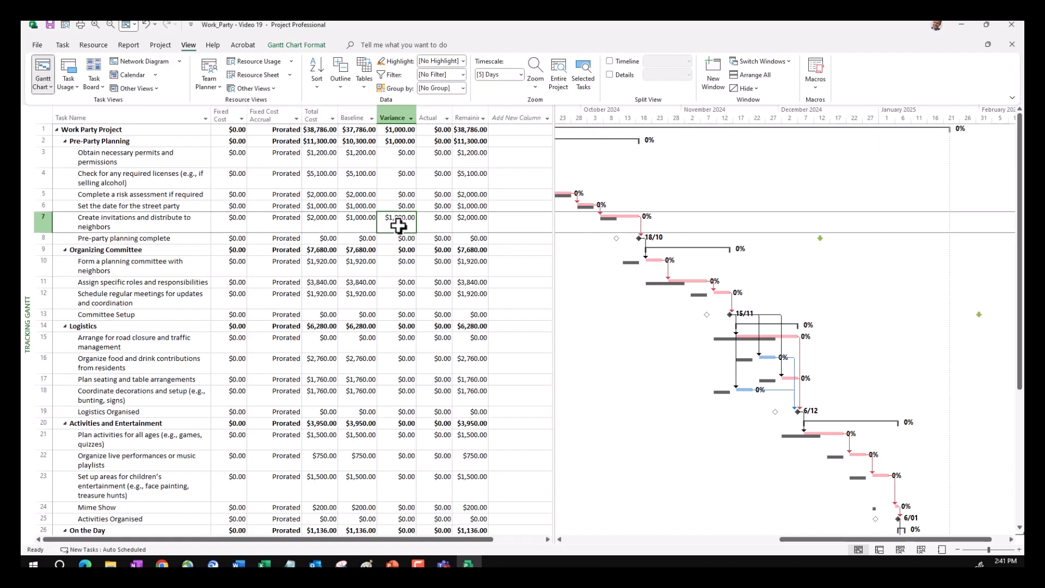
# Step: Review the resource assignment of the "Create invitations and distribute to neighbors" task, and try a 5-day duration before undoing it
pyautogui.click(162, 225)
pyautogui.doubleClick(162, 224)
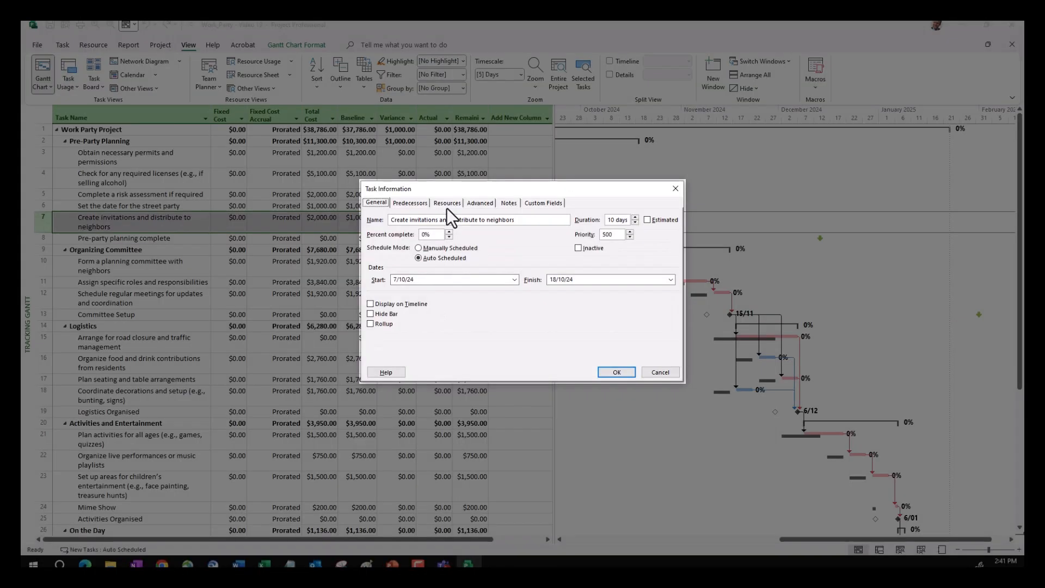
pyautogui.click(446, 205)
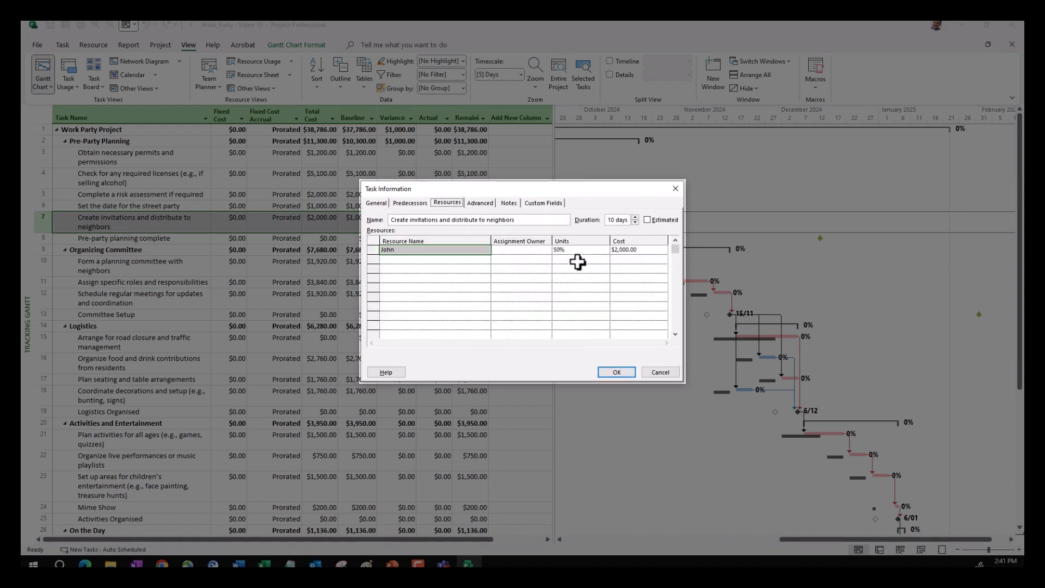
pyautogui.click(635, 222)
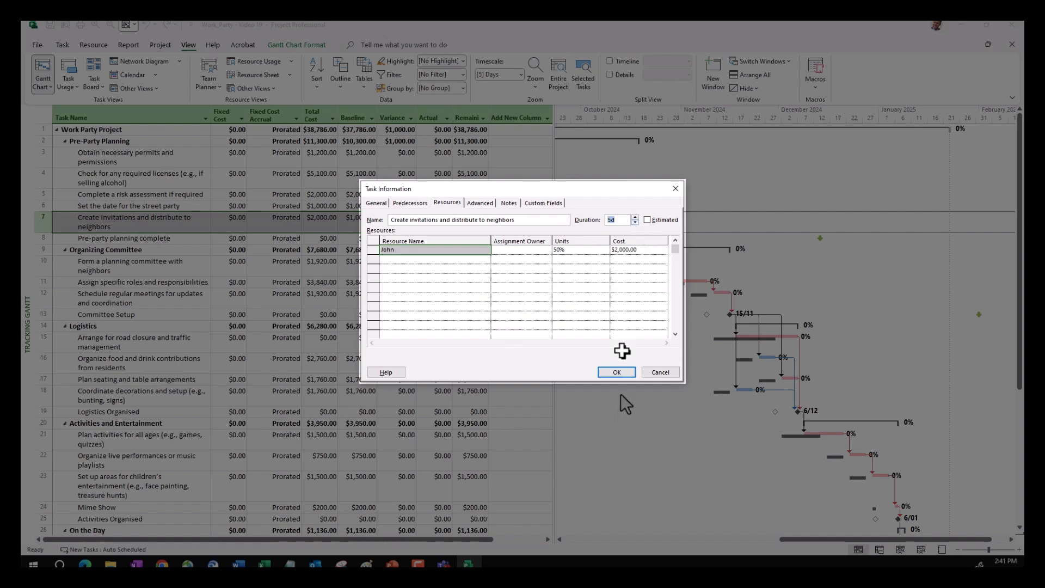
pyautogui.click(617, 373)
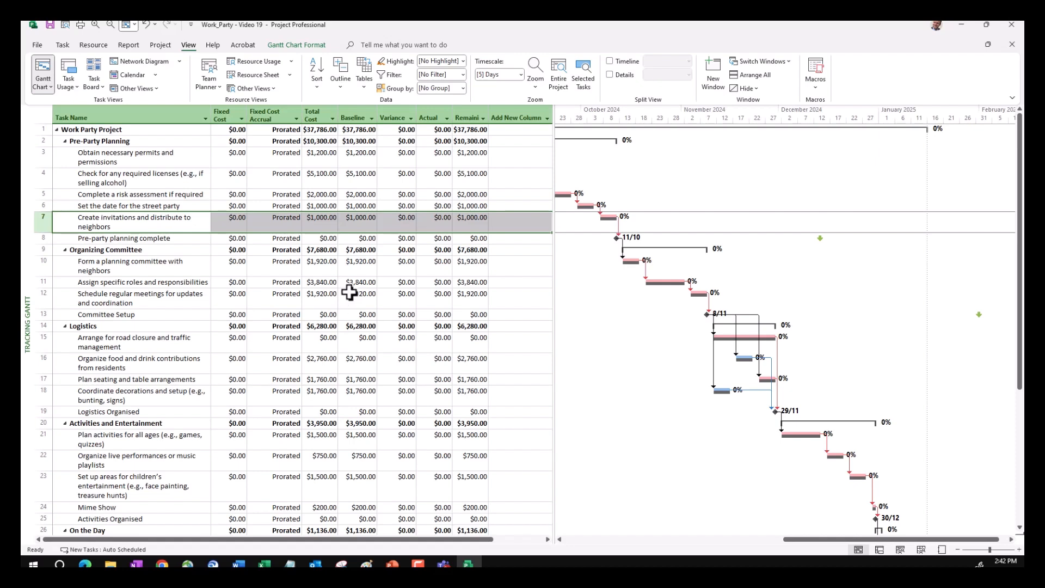
pyautogui.click(146, 24)
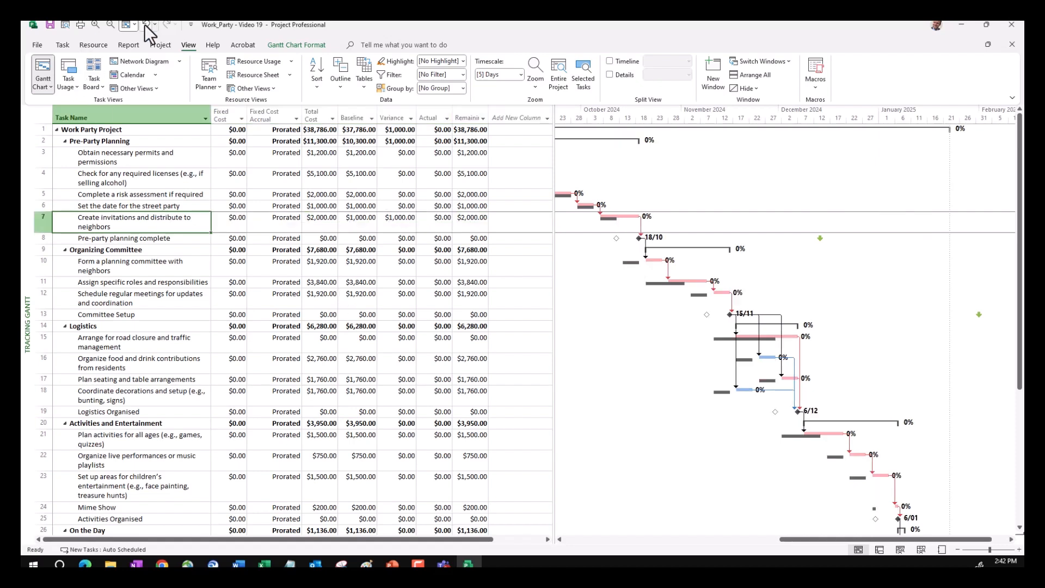
# Step: Narrow the table area to give the Gantt chart more room, and switch the Tracking Gantt to the Entry table
pyautogui.moveTo(554, 403); pyautogui.dragTo(510, 403)
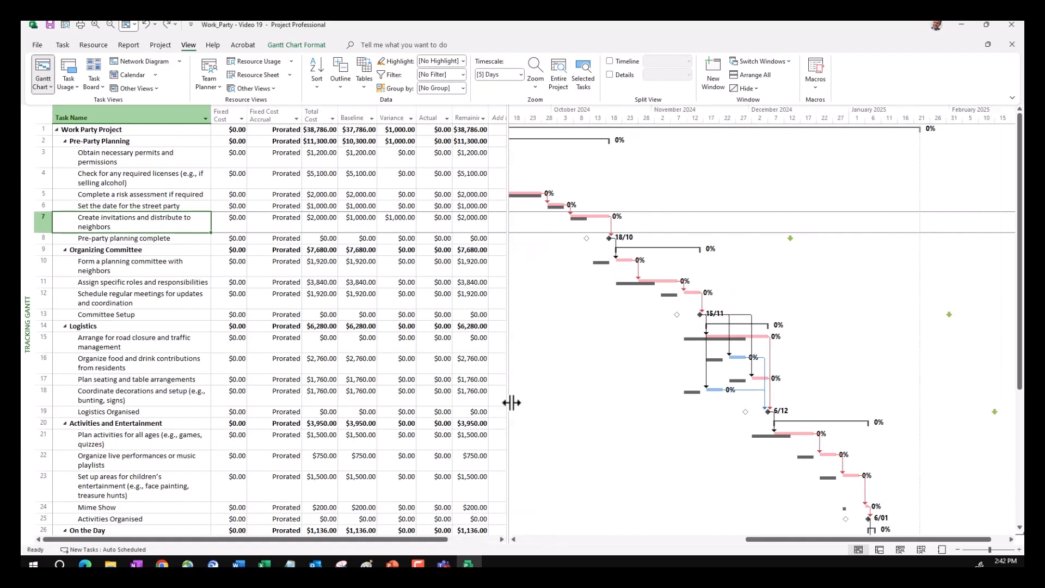
pyautogui.moveTo(769, 539); pyautogui.dragTo(712, 533)
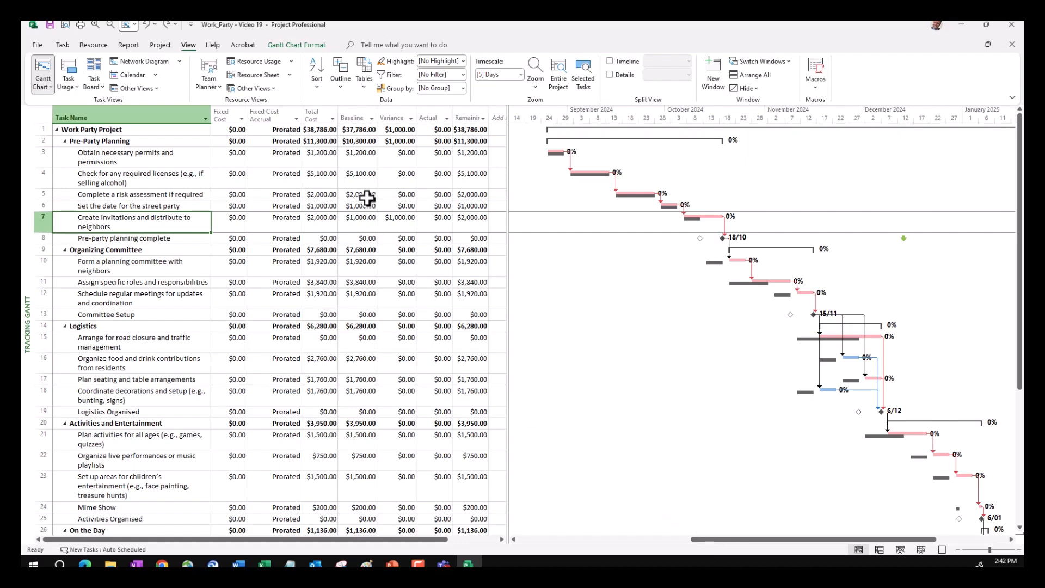
pyautogui.click(364, 88)
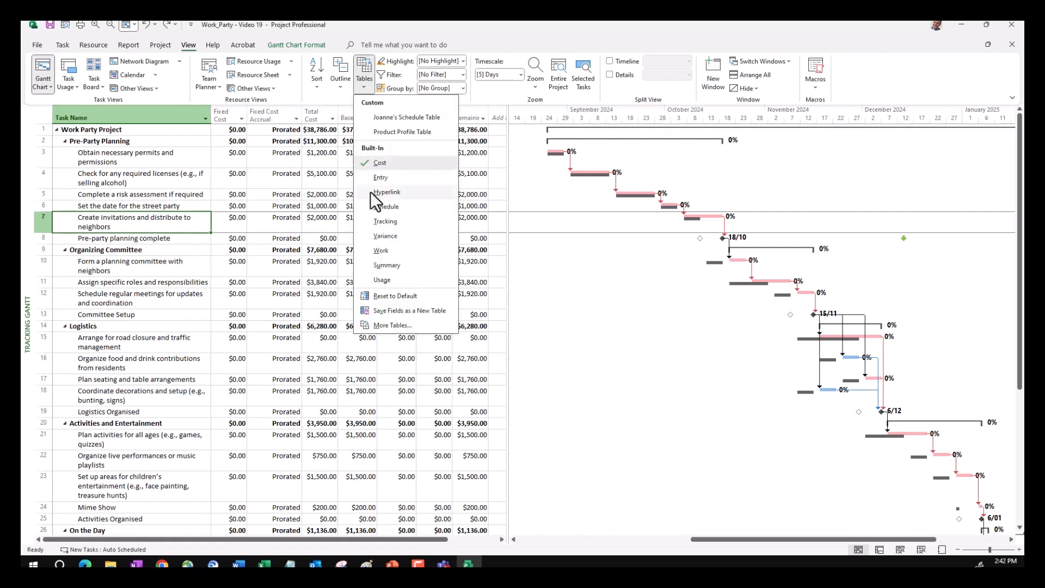
pyautogui.click(381, 179)
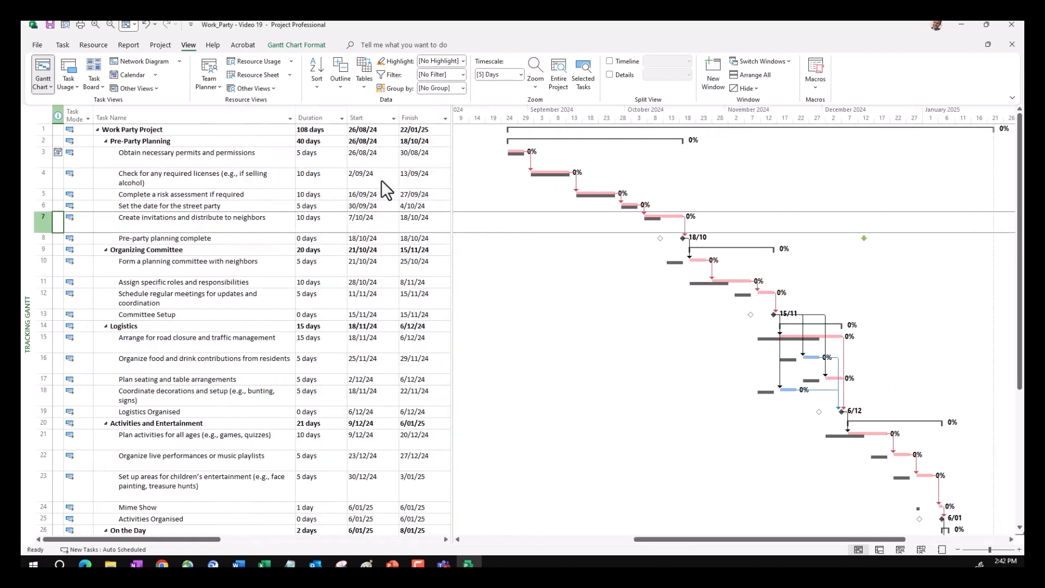